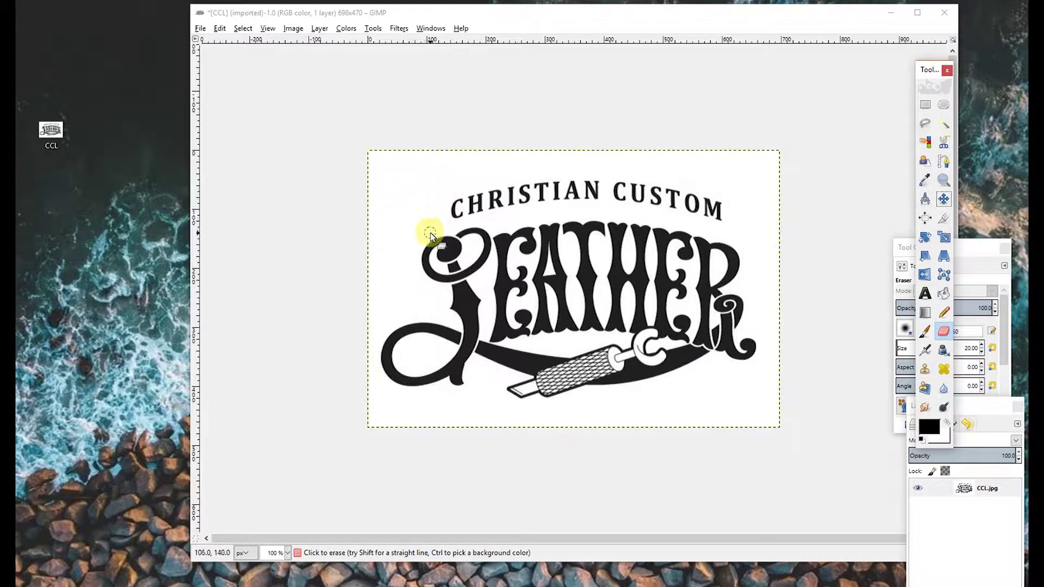
Step: Test the Eraser across the LEATHER lettering, then undo the strokes
{"action": "left_click", "coordinate": [415, 222]}
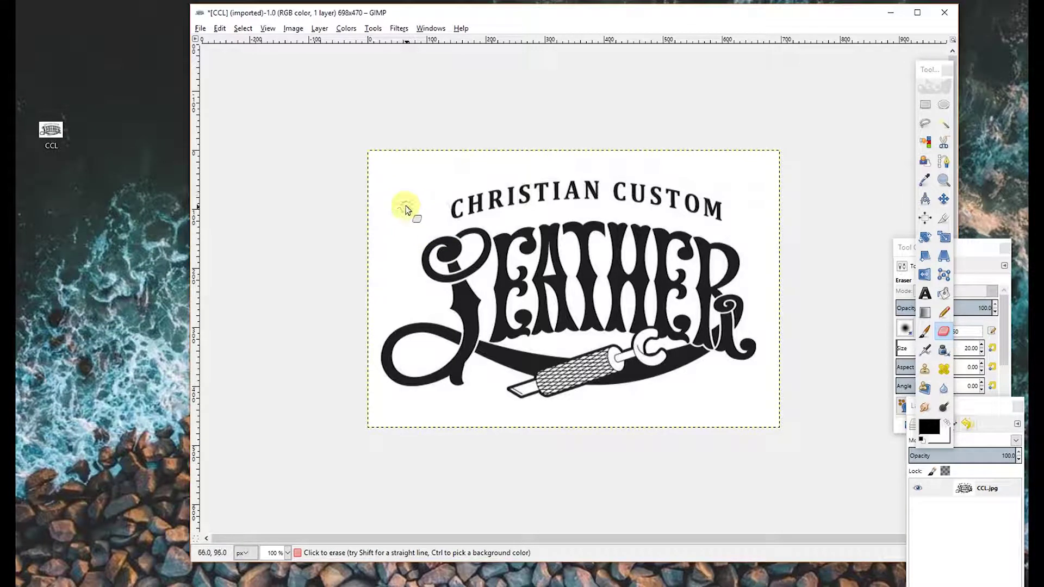
{"action": "mouse_move", "coordinate": [433, 199]}
{"action": "left_mouse_down"}
{"action": "mouse_move", "coordinate": [447, 271]}
{"action": "mouse_move", "coordinate": [586, 241]}
{"action": "mouse_move", "coordinate": [574, 260]}
{"action": "mouse_move", "coordinate": [656, 308]}
{"action": "mouse_move", "coordinate": [585, 363]}
{"action": "mouse_move", "coordinate": [619, 391]}
{"action": "left_mouse_up"}
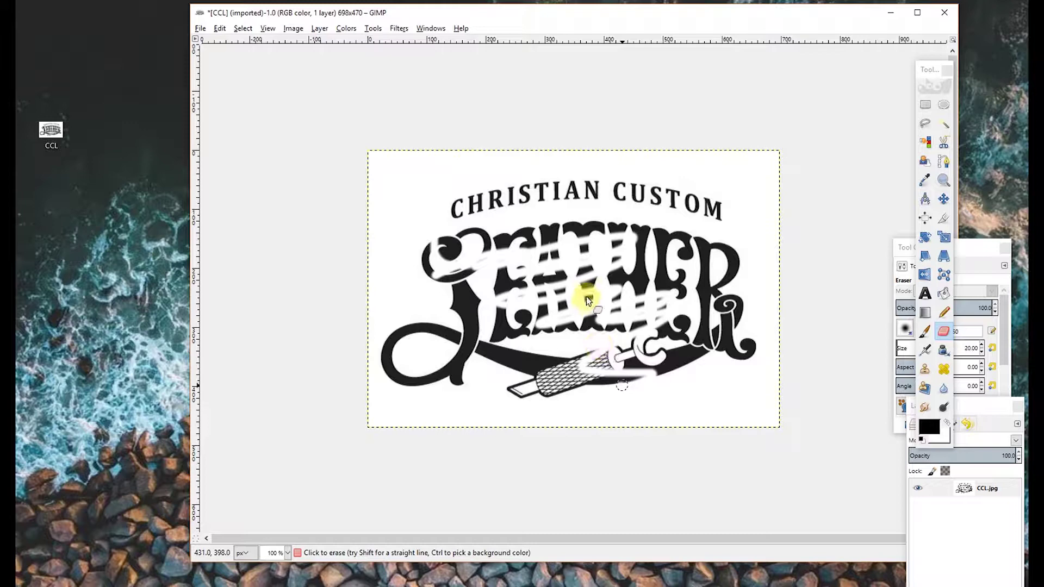
{"action": "key", "text": "ctrl+z"}
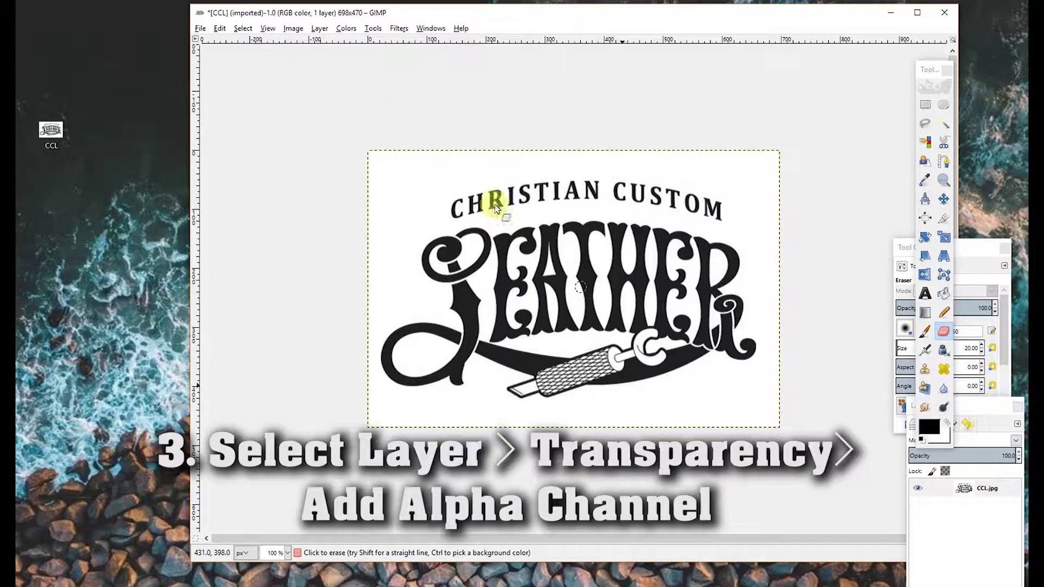
Step: Add an alpha channel to the logo layer, test-erase LEATHER, then undo it
{"action": "left_click", "coordinate": [319, 29]}
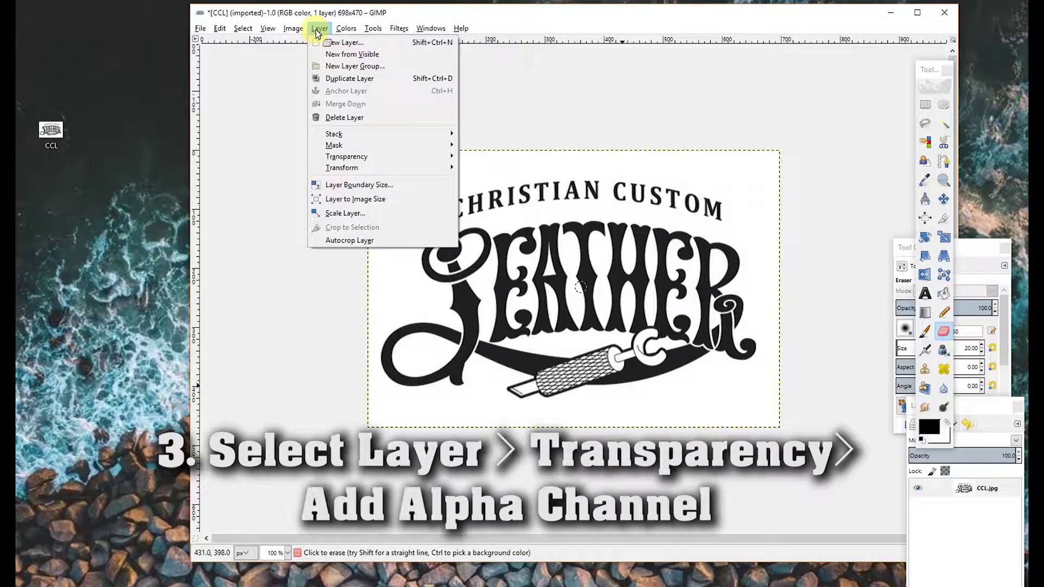
{"action": "mouse_move", "coordinate": [375, 157]}
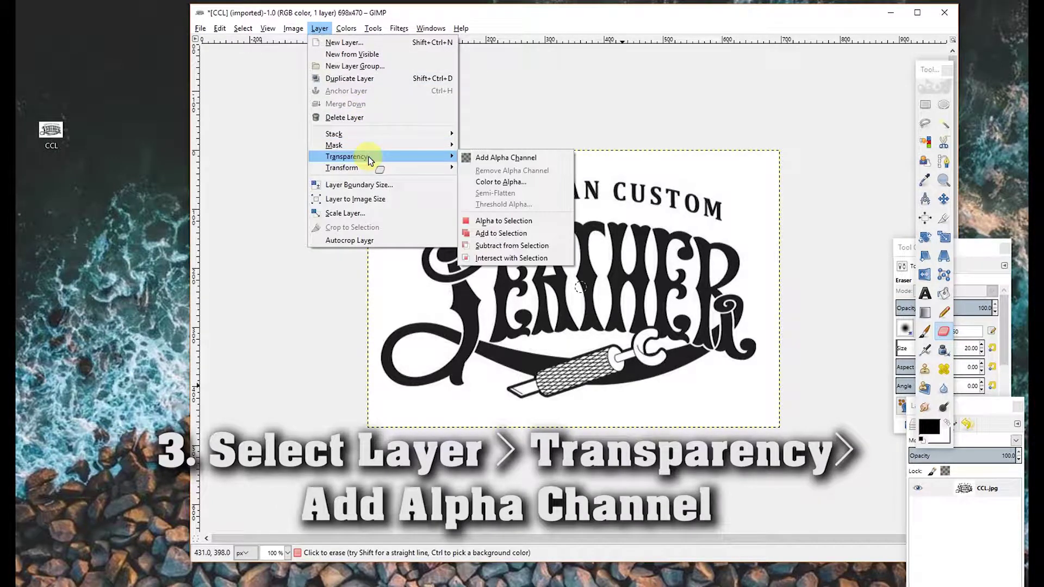
{"action": "left_click", "coordinate": [483, 157]}
{"action": "mouse_move", "coordinate": [453, 238]}
{"action": "left_mouse_down"}
{"action": "mouse_move", "coordinate": [637, 268]}
{"action": "mouse_move", "coordinate": [479, 311]}
{"action": "mouse_move", "coordinate": [493, 345]}
{"action": "mouse_move", "coordinate": [582, 358]}
{"action": "mouse_move", "coordinate": [596, 375]}
{"action": "left_mouse_up"}
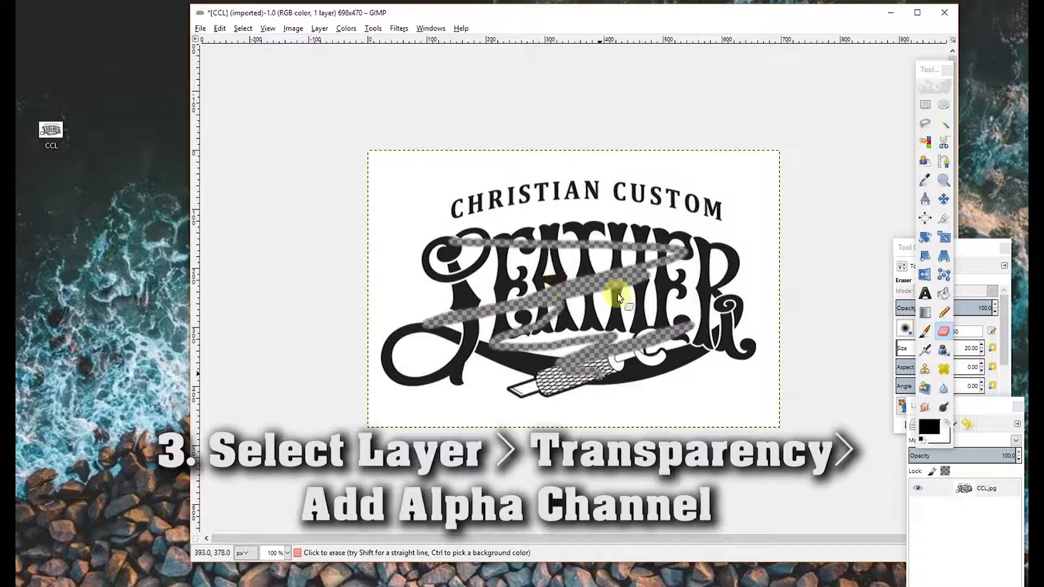
{"action": "key", "text": "ctrl+z"}
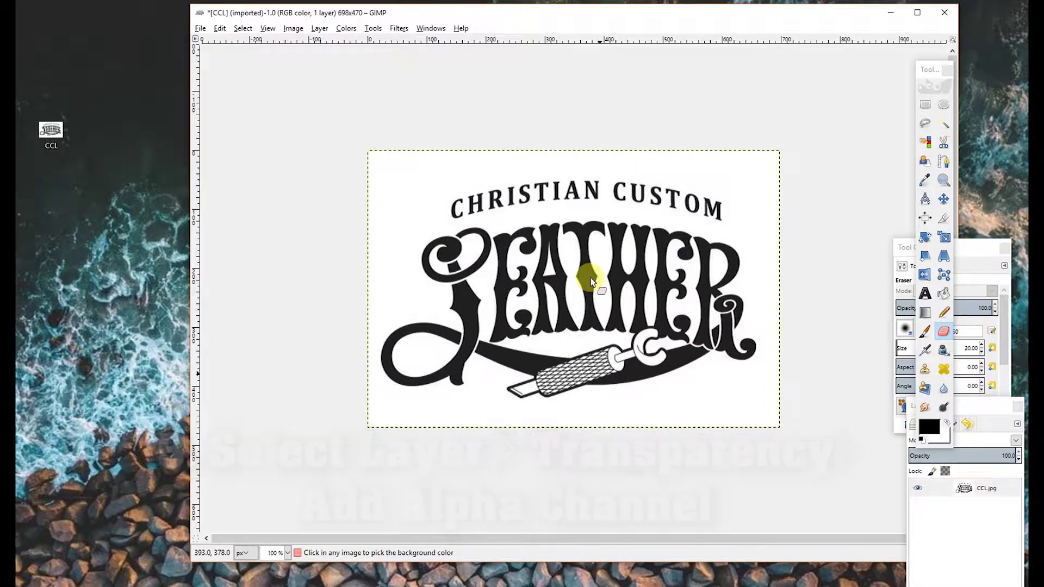
Step: Erase a small test spot near the image's top-left corner, then undo it
{"action": "left_click", "coordinate": [939, 253]}
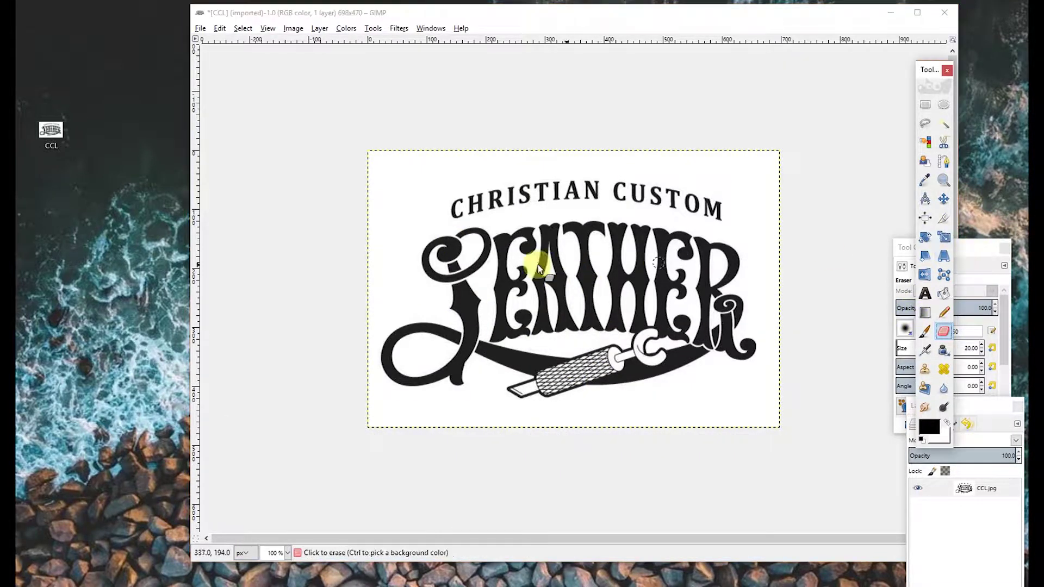
{"action": "left_click", "coordinate": [401, 181]}
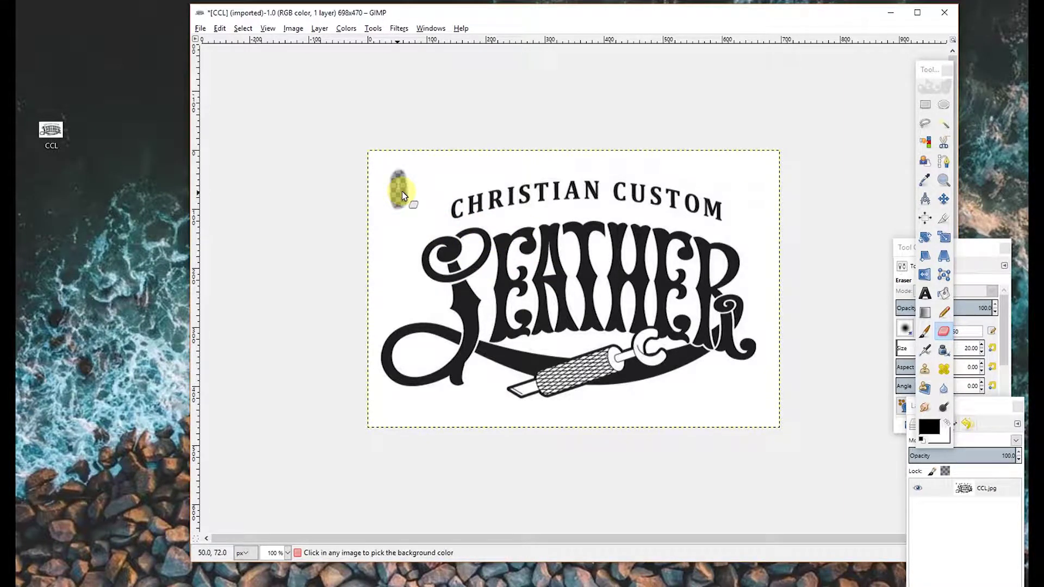
{"action": "key", "text": "ctrl+z"}
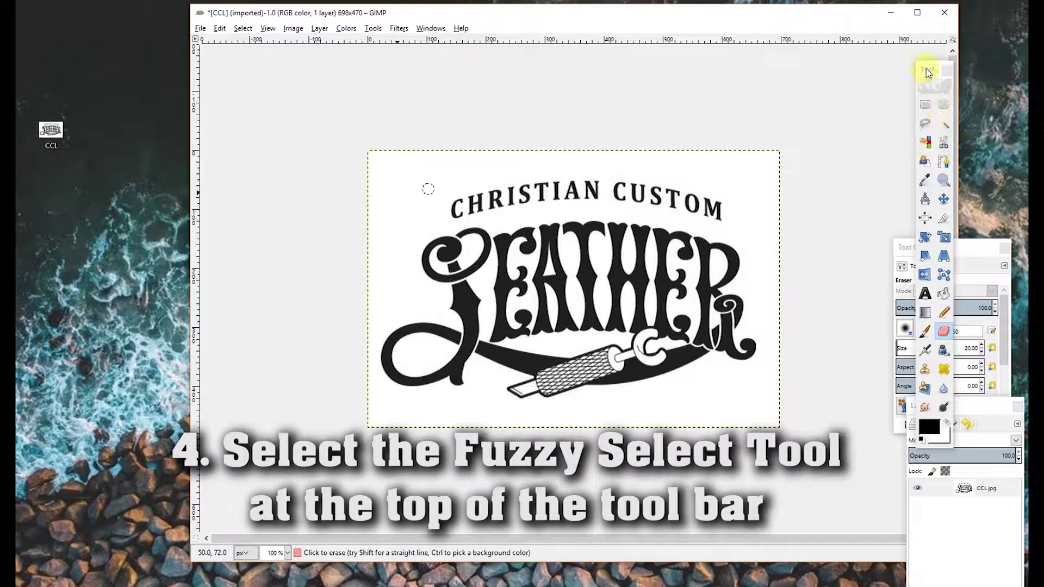
Step: Fuzzy Select the white background around the logo at the default threshold of 15
{"action": "left_click", "coordinate": [944, 124]}
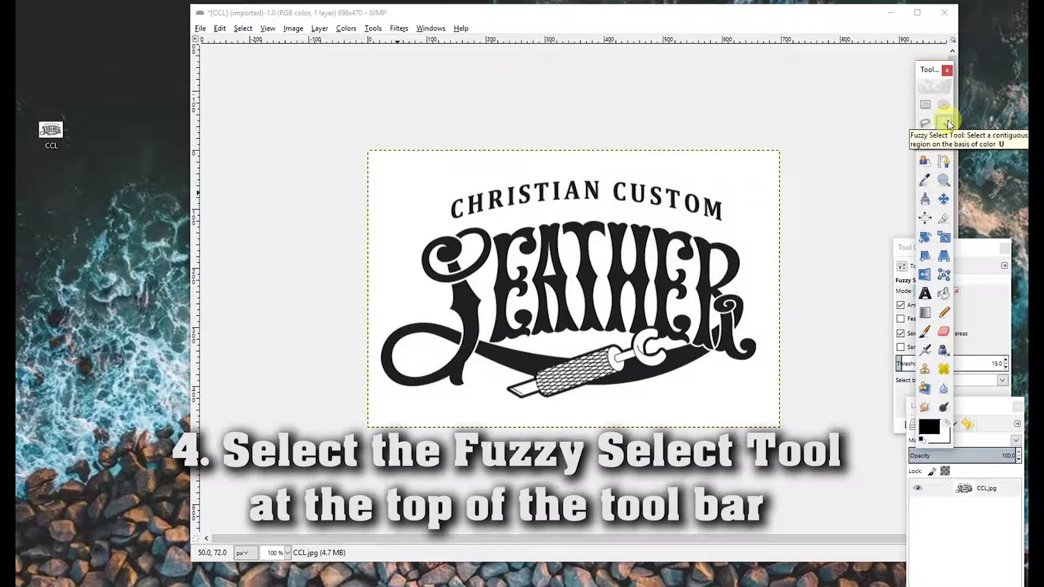
{"action": "left_click", "coordinate": [955, 249]}
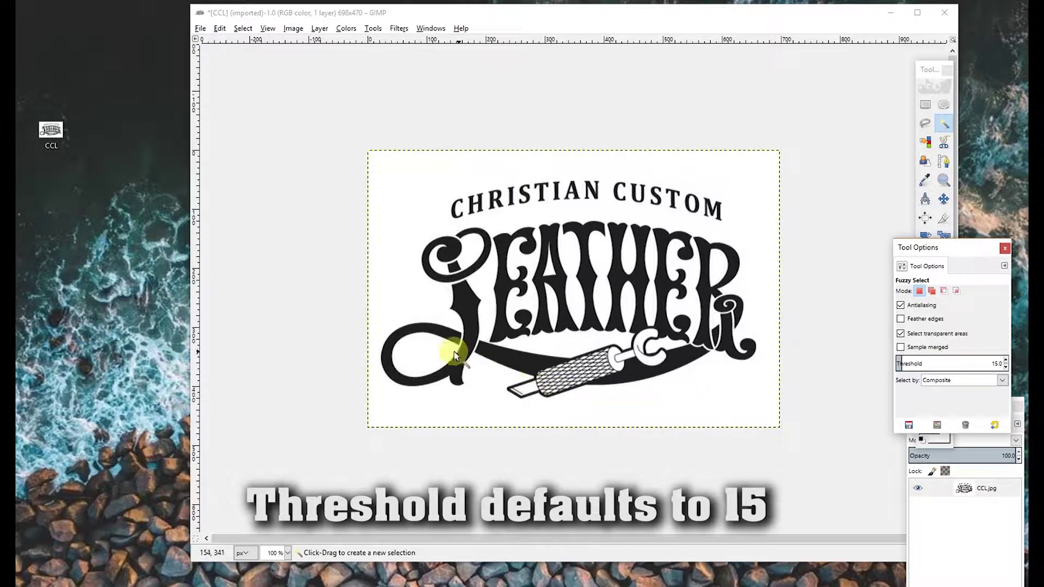
{"action": "left_click", "coordinate": [698, 403]}
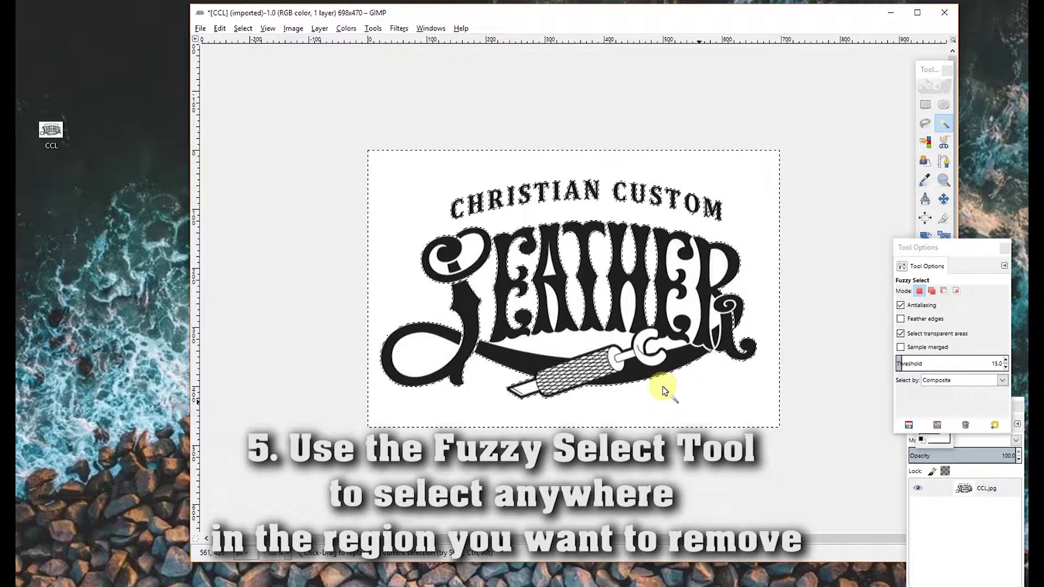
Step: Delete the selected white background and zoom in closely on the letter edges
{"action": "key", "text": "Delete"}
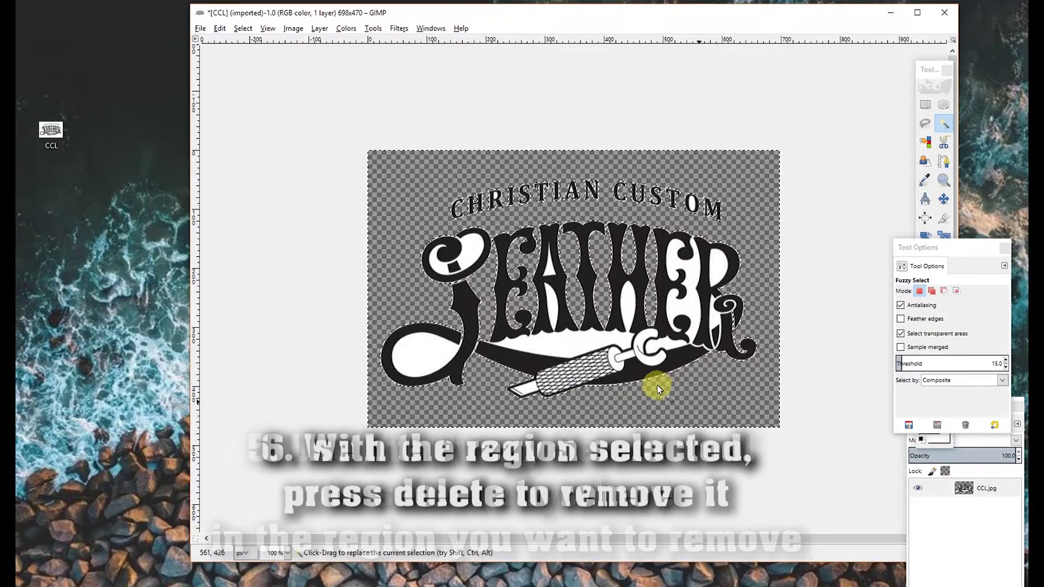
{"action": "key", "text": "m"}
{"action": "key", "text": "plus"}
{"action": "key", "text": "plus"}
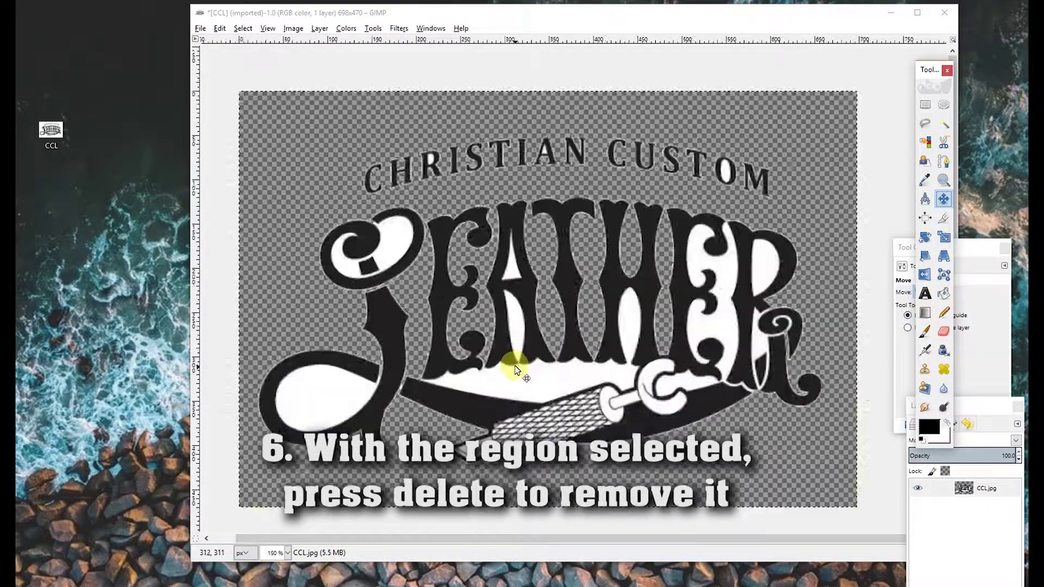
{"action": "key", "text": "plus"}
{"action": "key", "text": "plus"}
{"action": "key", "text": "plus"}
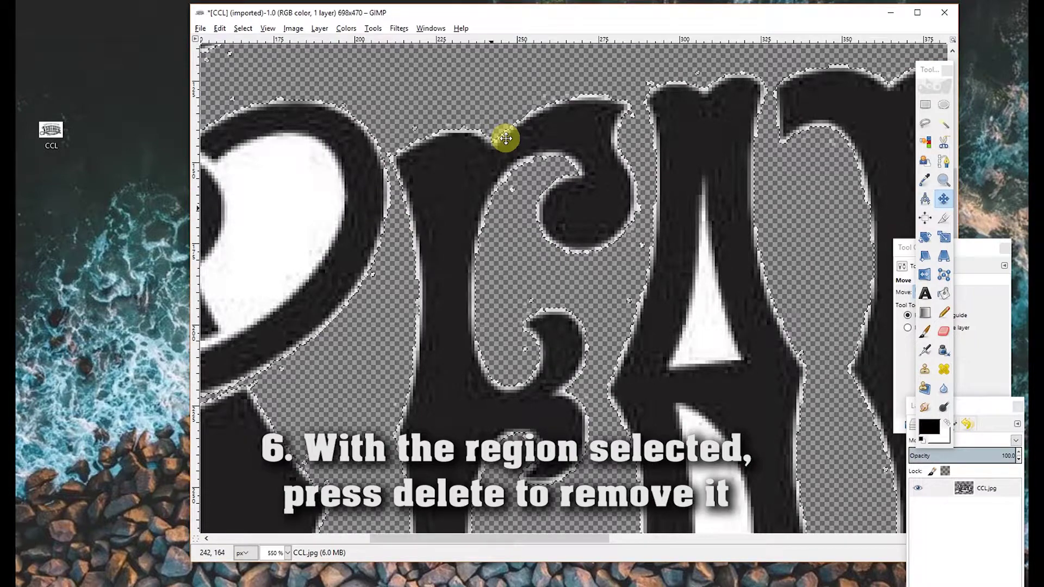
Step: Inspect the cleared edges around the lettering, then zoom back out to the whole logo
{"action": "scroll", "coordinate": [452, 227], "scroll_direction": "down", "scroll_amount": 3}
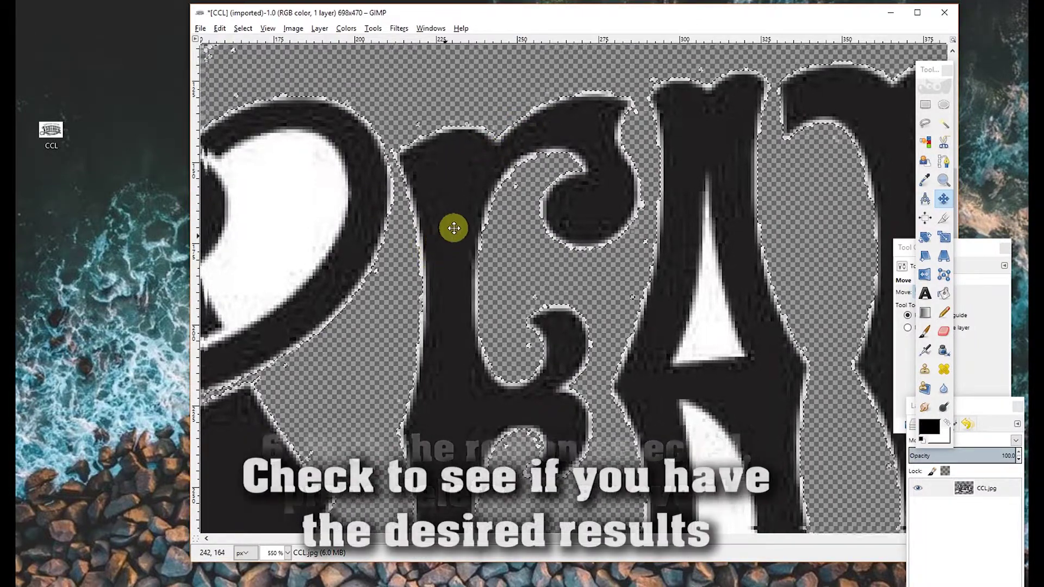
{"action": "scroll", "coordinate": [494, 231], "scroll_direction": "left", "scroll_amount": 3}
{"action": "scroll", "coordinate": [566, 179], "scroll_direction": "down", "scroll_amount": 5}
{"action": "scroll", "coordinate": [638, 133], "scroll_direction": "left", "scroll_amount": 3}
{"action": "scroll", "coordinate": [538, 187], "scroll_direction": "up", "scroll_amount": 1}
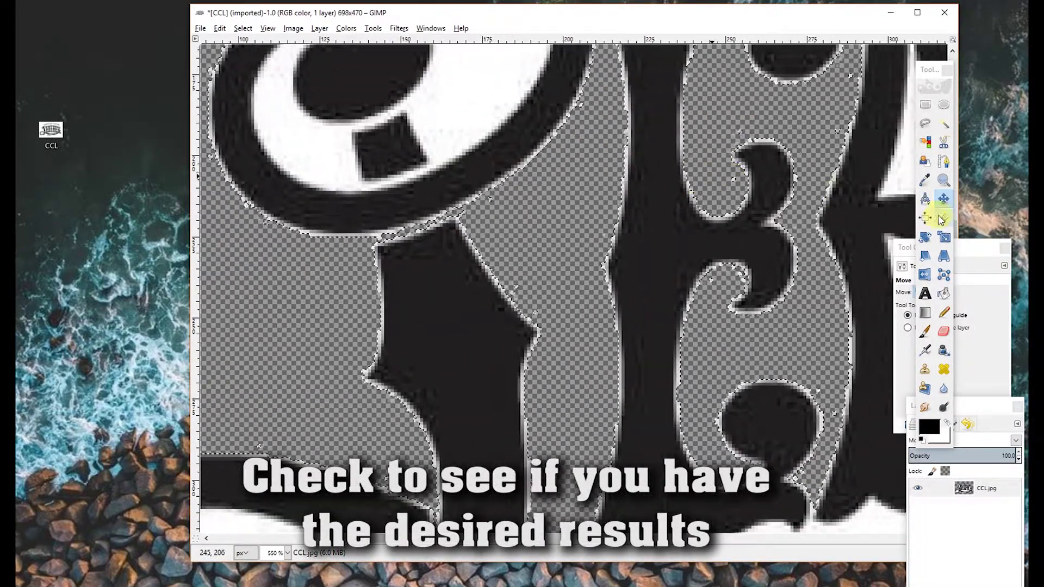
{"action": "left_click", "coordinate": [955, 191]}
{"action": "key", "text": "2"}
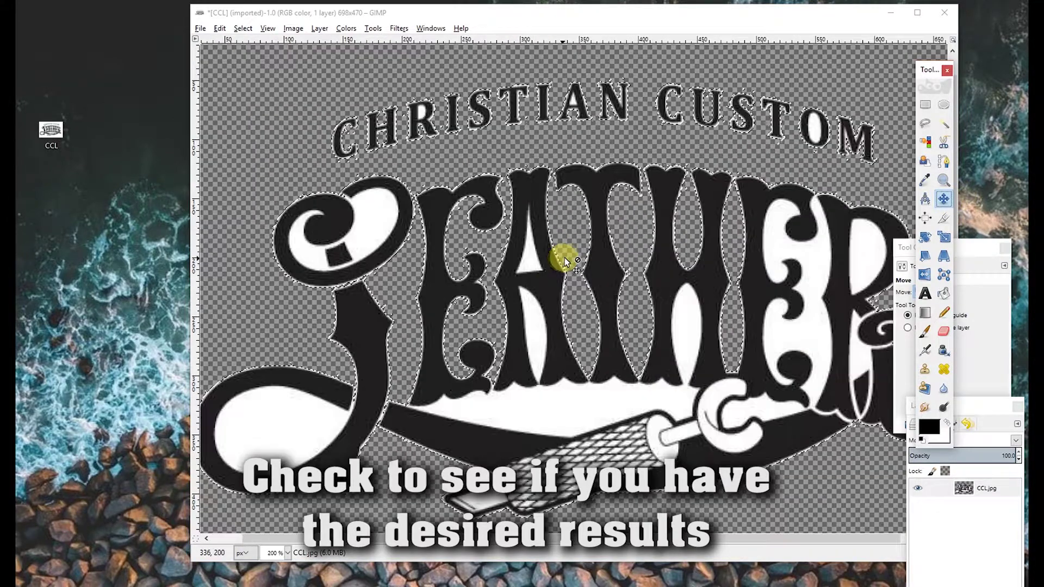
{"action": "left_click", "coordinate": [471, 250]}
{"action": "key", "text": "minus"}
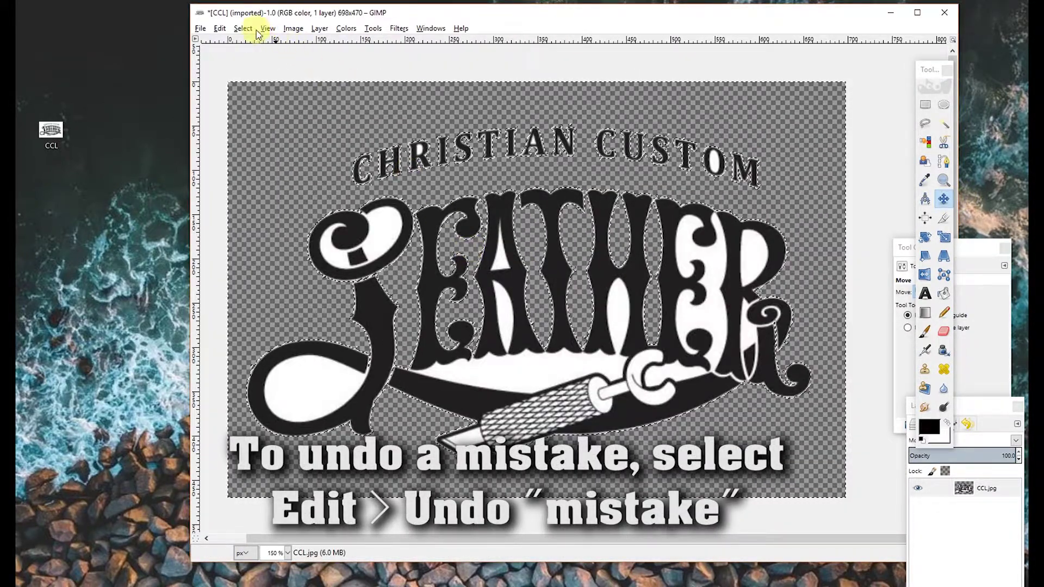
Step: Undo the background deletion and switch back to the Fuzzy Select tool
{"action": "left_click", "coordinate": [219, 28]}
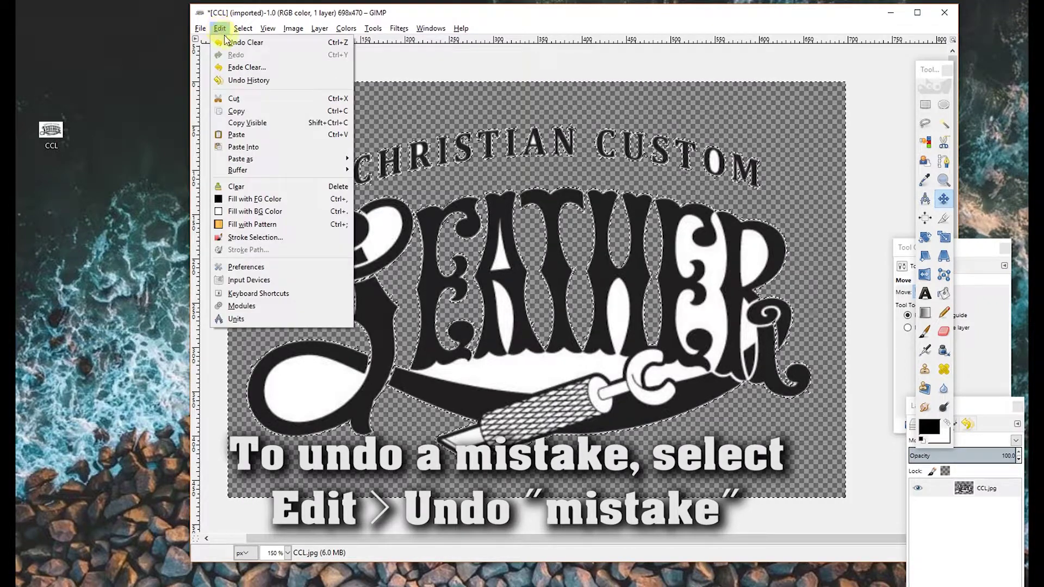
{"action": "left_click", "coordinate": [244, 46]}
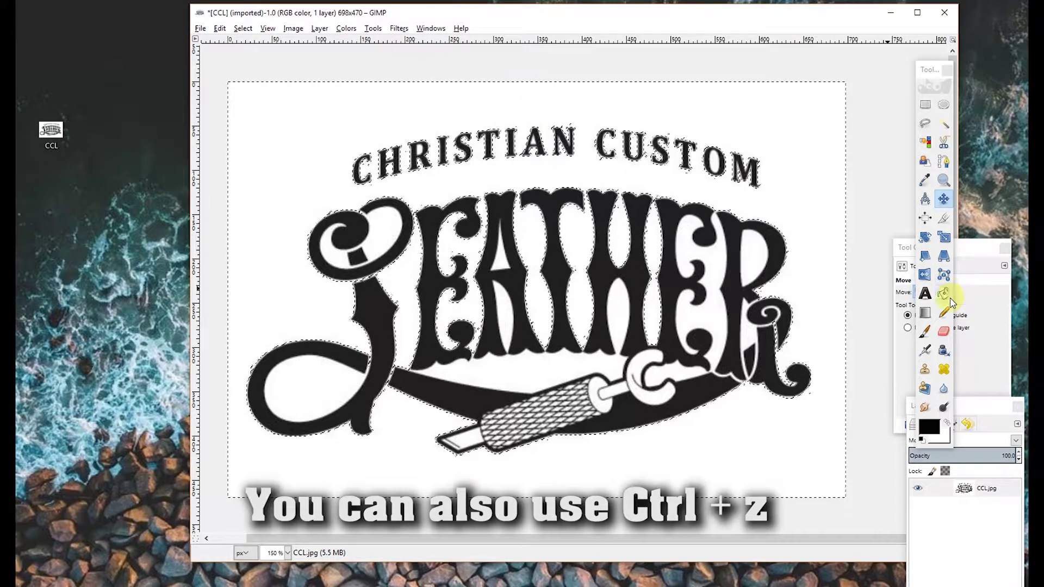
{"action": "left_click", "coordinate": [944, 128]}
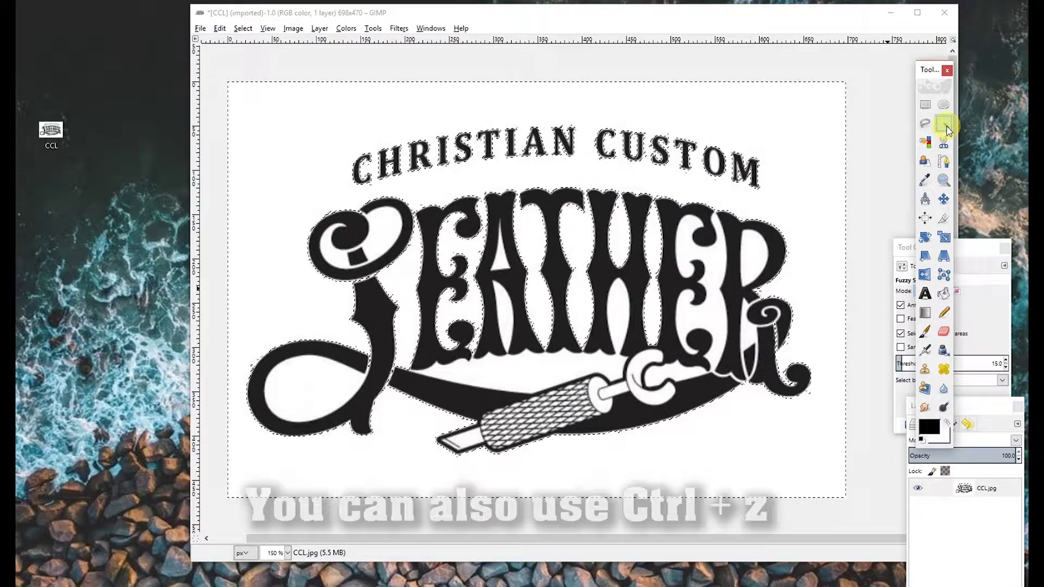
Step: Raise the Fuzzy Select threshold to about 119
{"action": "left_click", "coordinate": [980, 254]}
{"action": "left_click", "coordinate": [937, 363]}
{"action": "left_click_drag", "start_coordinate": [938, 363], "coordinate": [945, 363]}
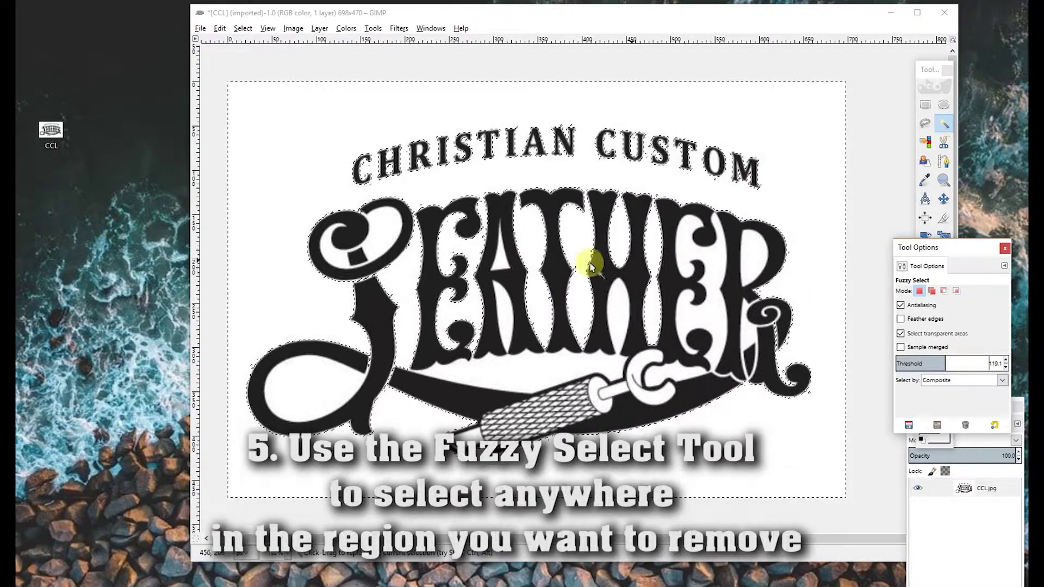
Step: Select the white background around the logo and delete it to transparency
{"action": "left_click", "coordinate": [302, 185]}
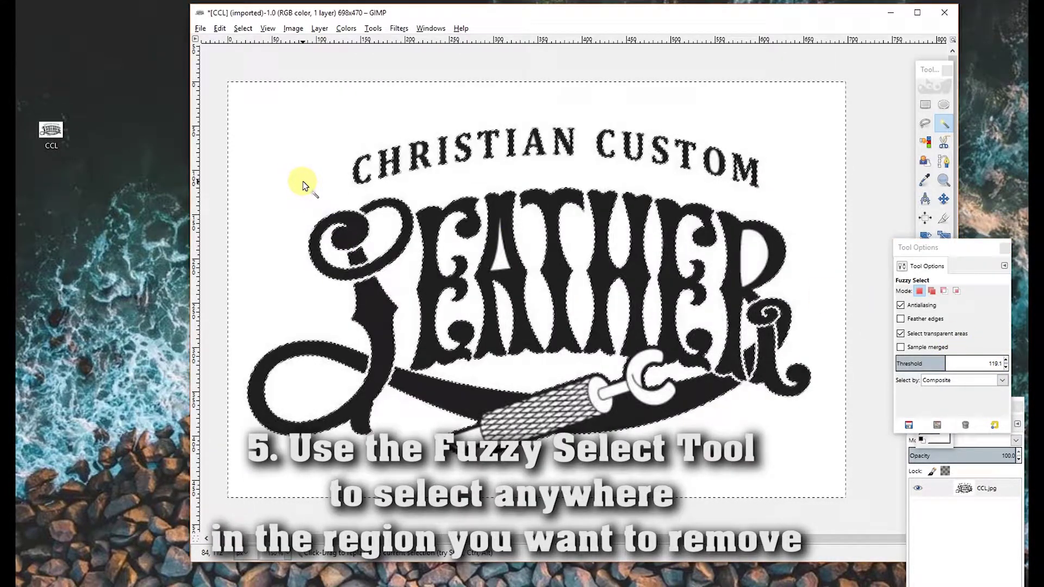
{"action": "key", "text": "Delete"}
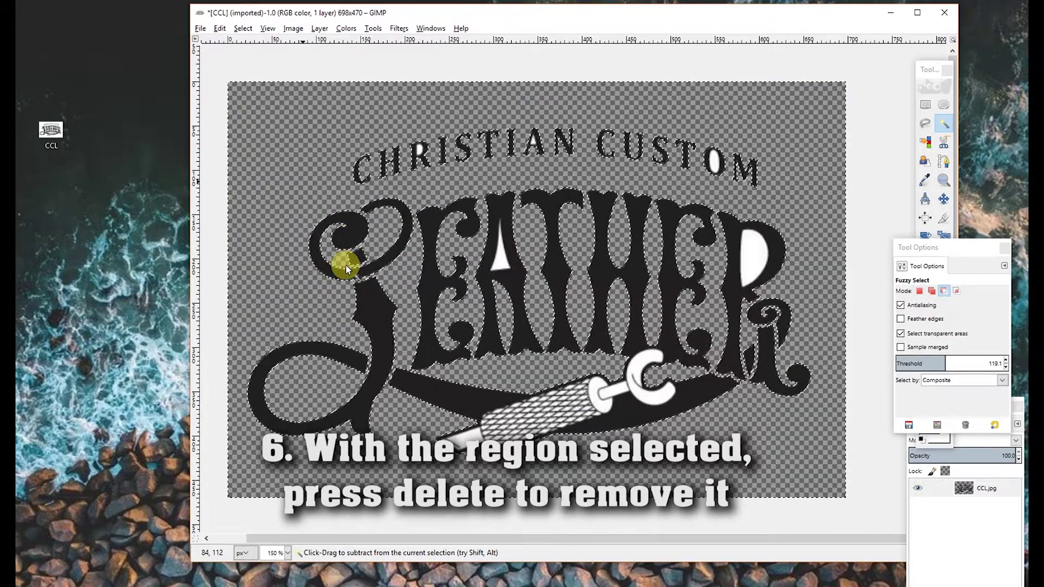
{"action": "left_click", "coordinate": [943, 201]}
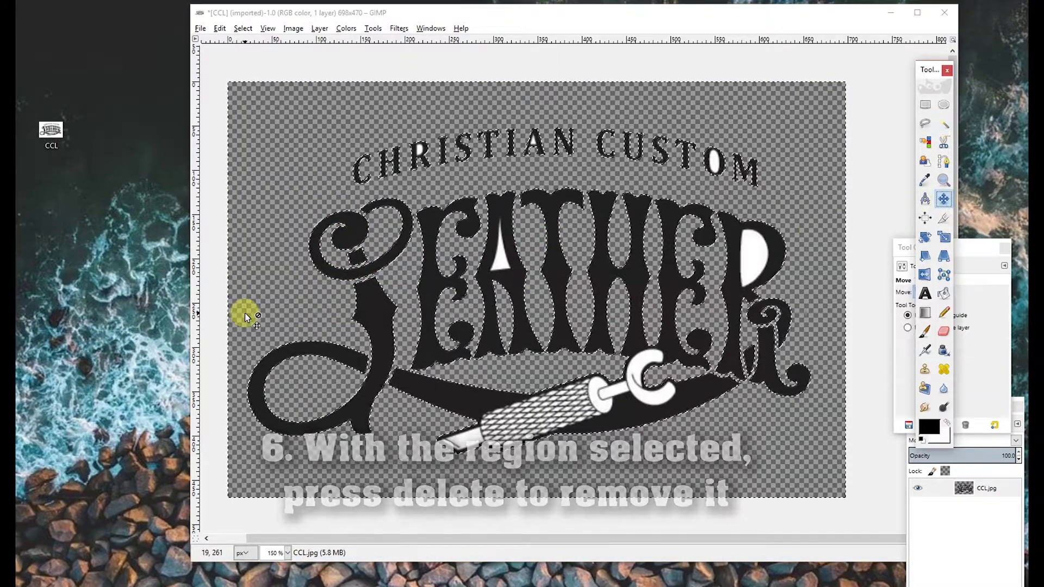
Step: Fuzzy Select the leftover white inside the large R, the O of CUSTOM and the A of LEATHER
{"action": "scroll", "coordinate": [357, 261], "scroll_direction": "up", "scroll_amount": 4}
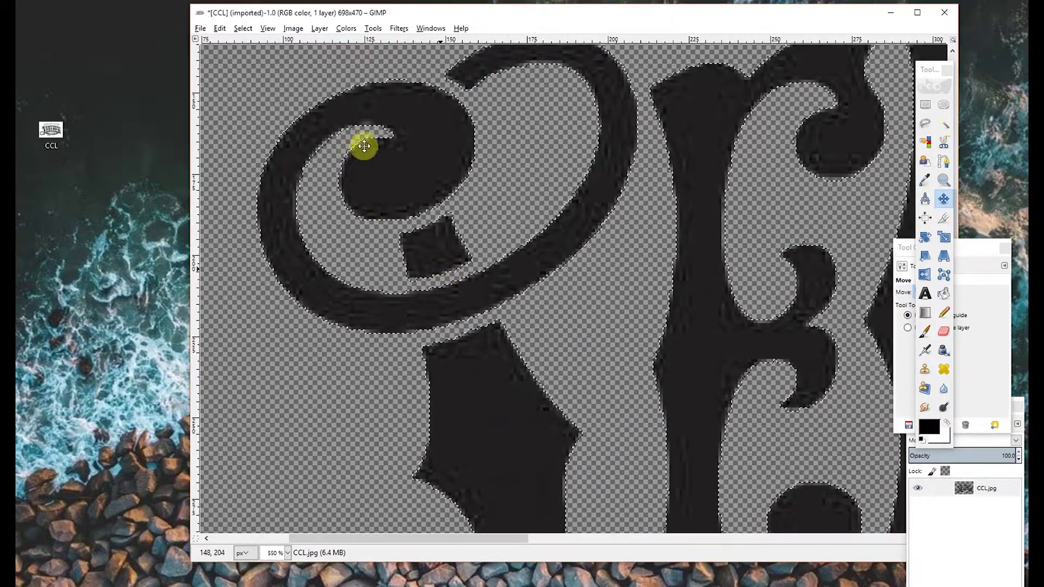
{"action": "left_click_drag", "start_coordinate": [719, 317], "coordinate": [459, 303]}
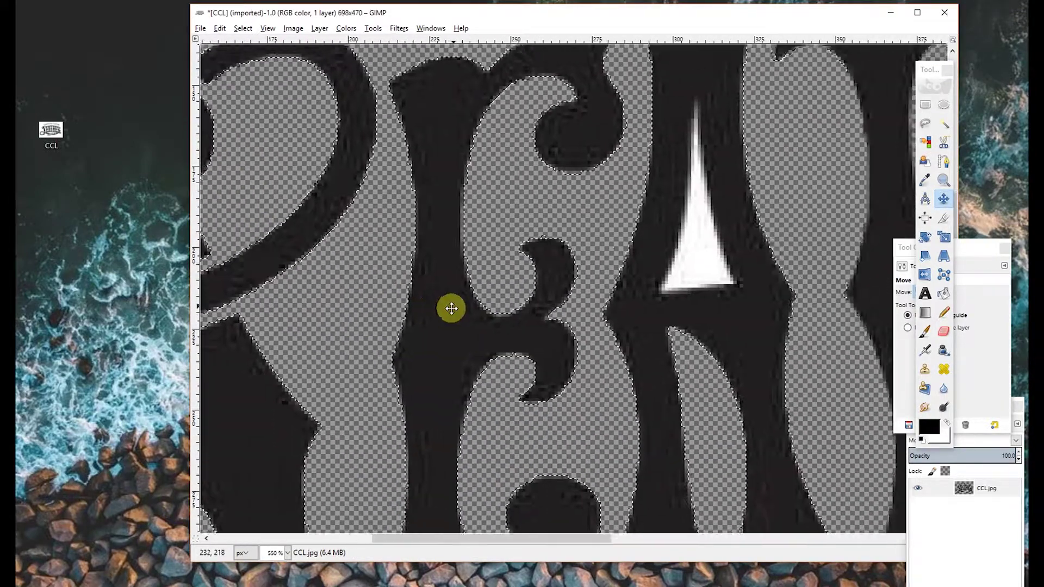
{"action": "scroll", "coordinate": [635, 130], "scroll_direction": "right", "scroll_amount": 3}
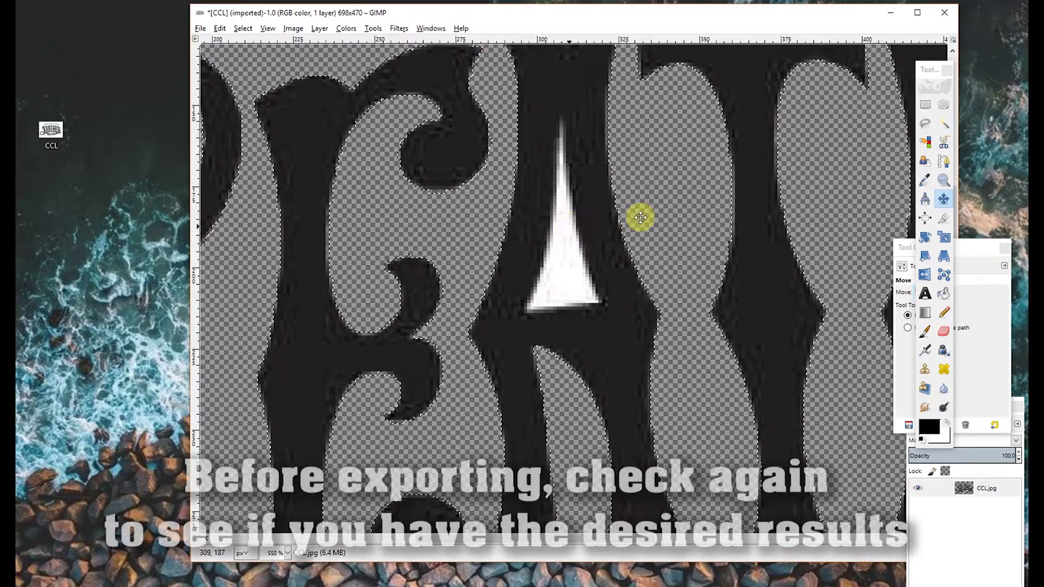
{"action": "scroll", "coordinate": [646, 249], "scroll_direction": "down", "scroll_amount": 7}
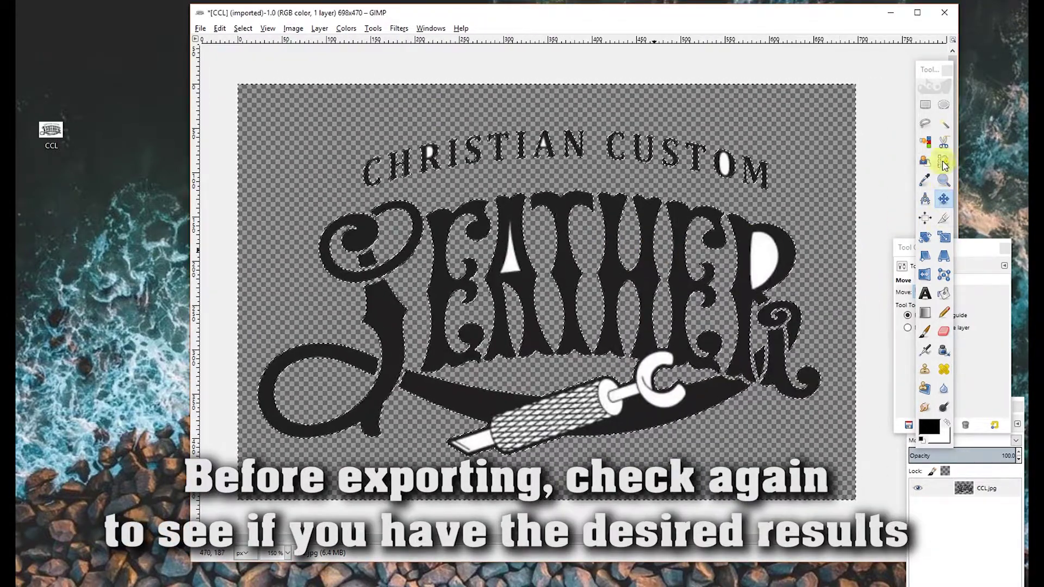
{"action": "left_click", "coordinate": [944, 124]}
{"action": "left_click", "coordinate": [944, 126]}
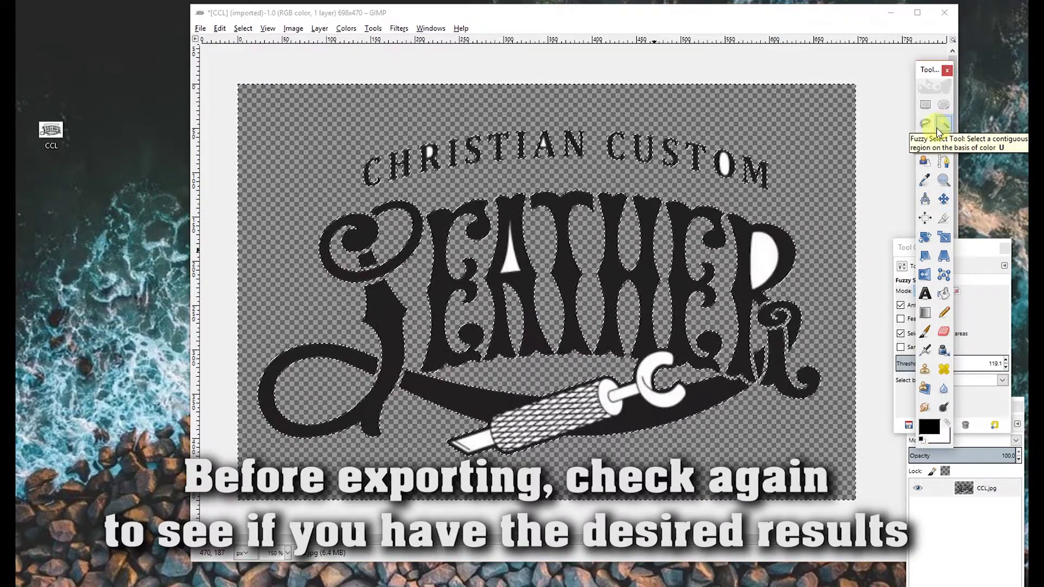
{"action": "left_click", "coordinate": [761, 253]}
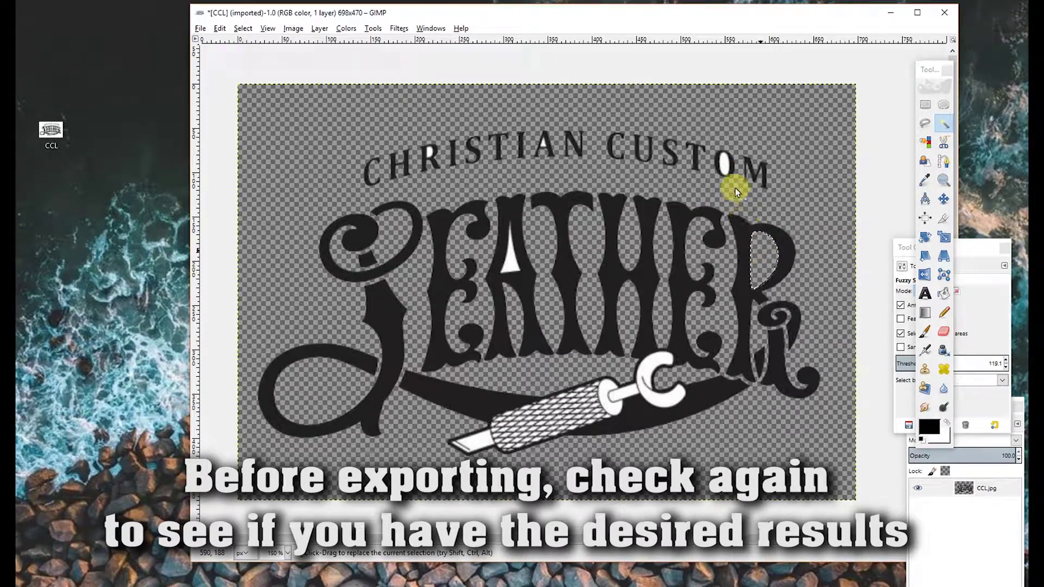
{"action": "left_click", "coordinate": [727, 171]}
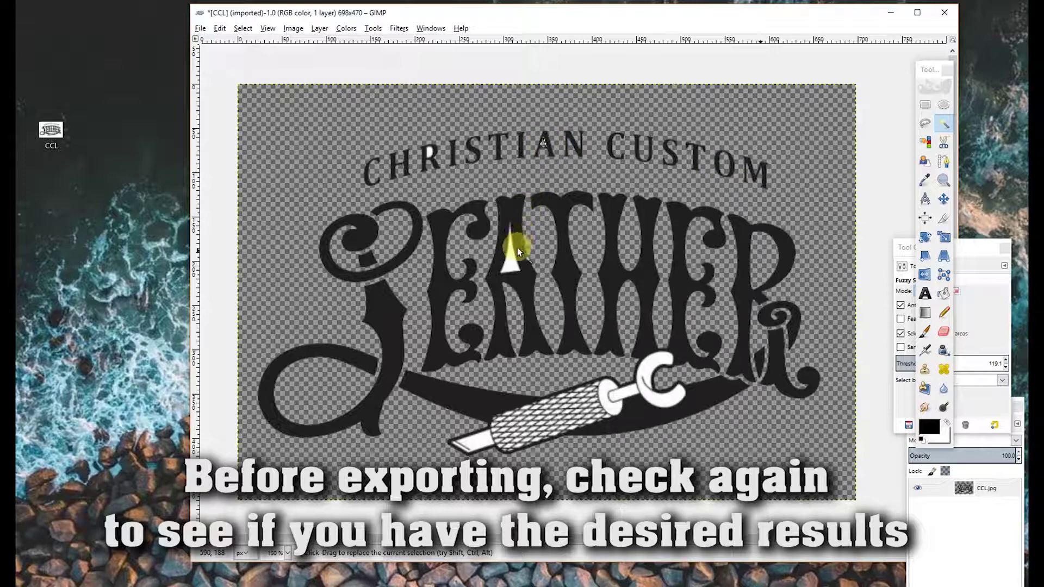
{"action": "left_click", "coordinate": [431, 154]}
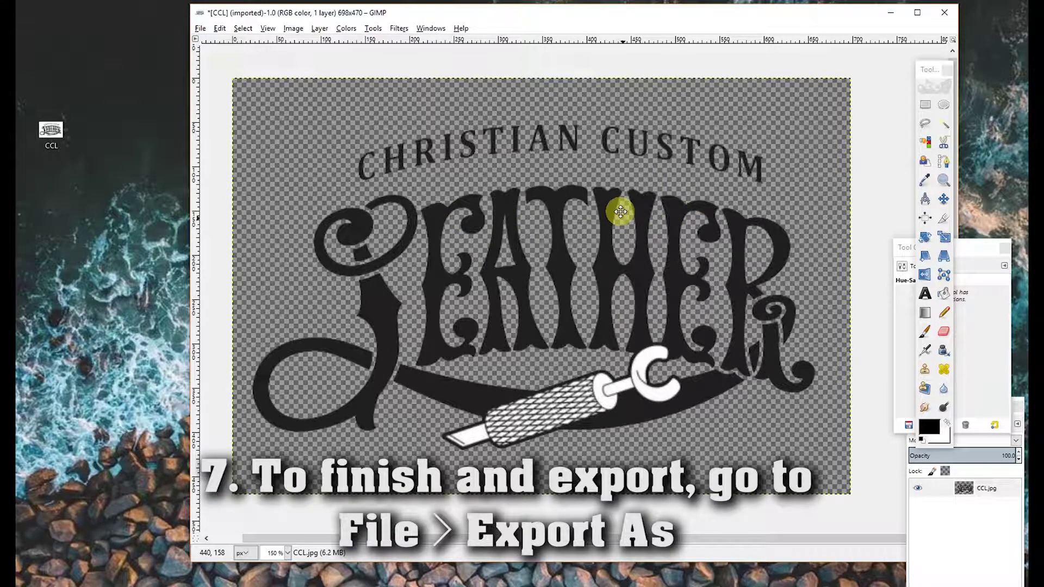
Step: Open Export As and change the file name to CCL.png
{"action": "left_click", "coordinate": [200, 27]}
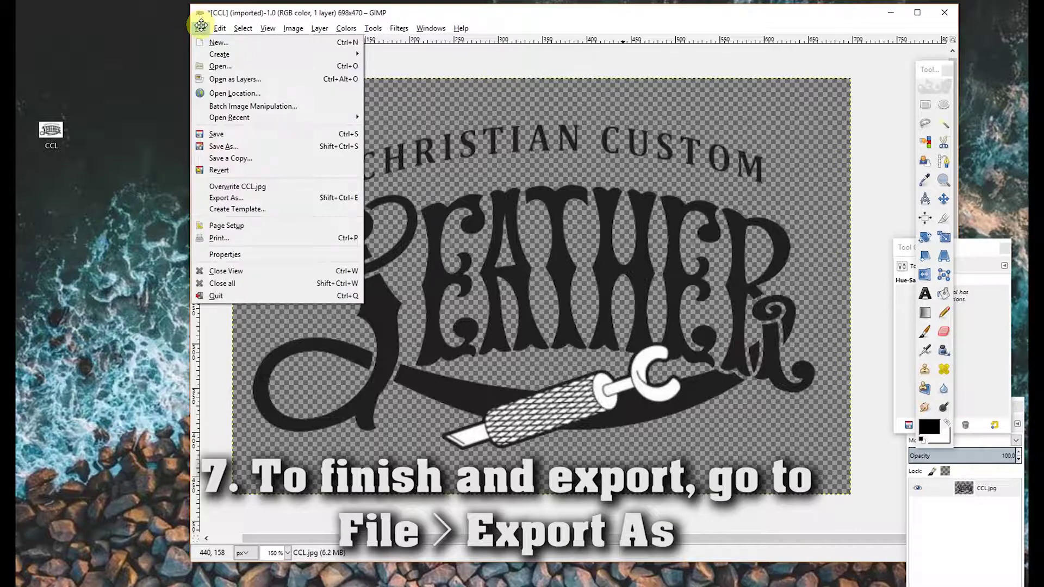
{"action": "left_click", "coordinate": [241, 198]}
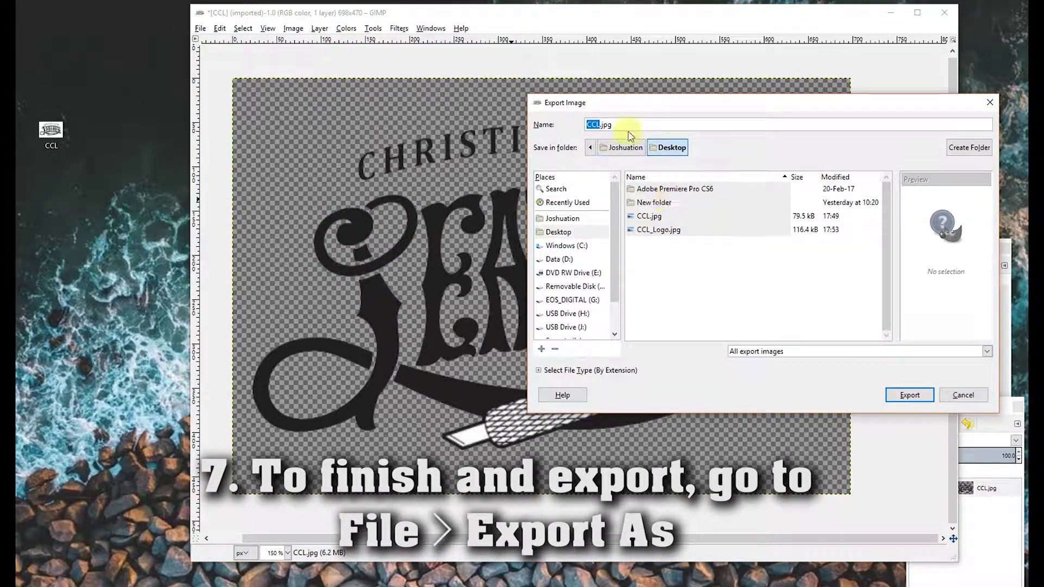
{"action": "left_click", "coordinate": [617, 124]}
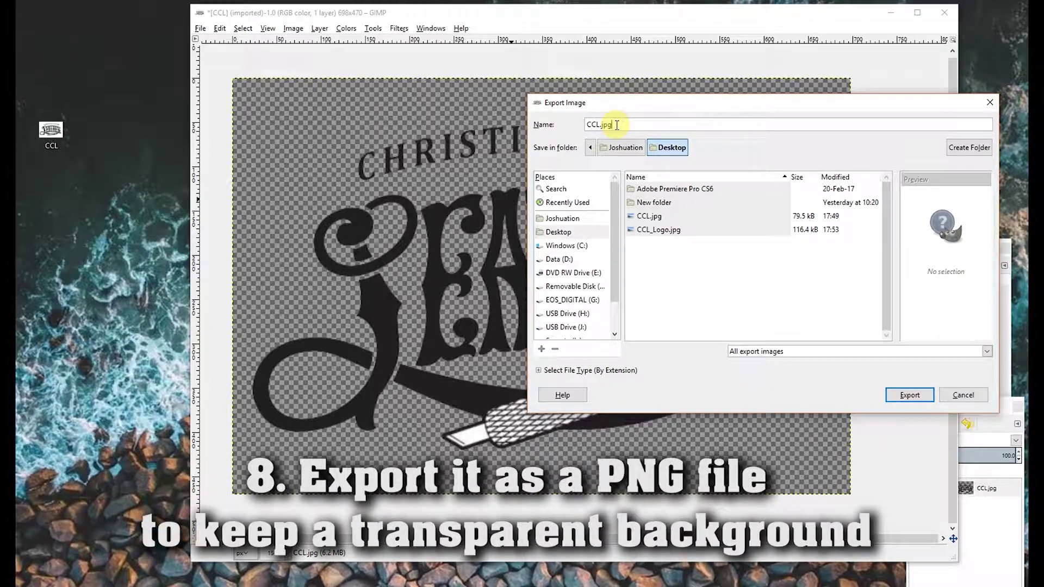
{"action": "type", "text": "."}
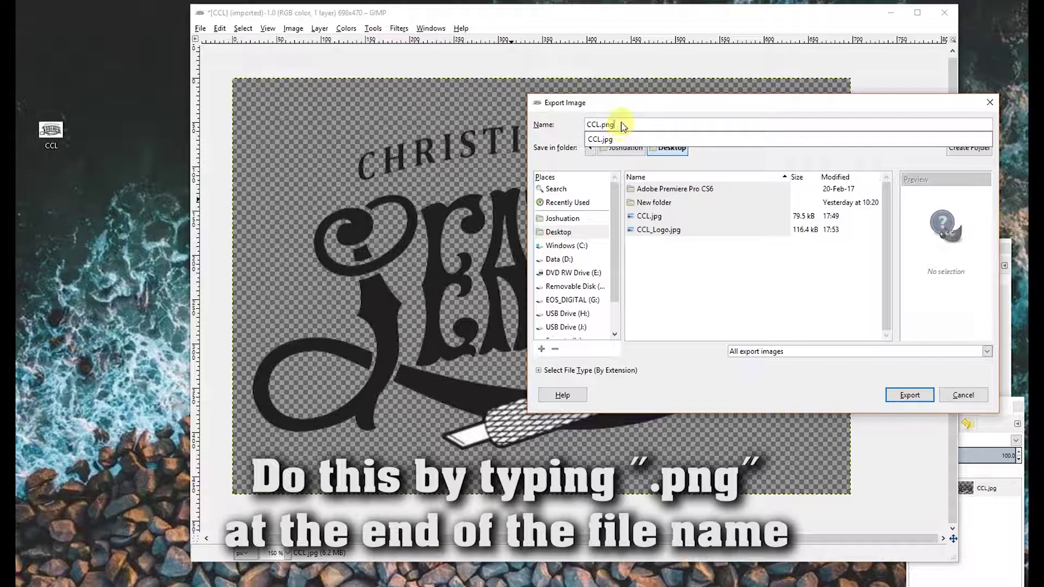
{"action": "left_click", "coordinate": [624, 127]}
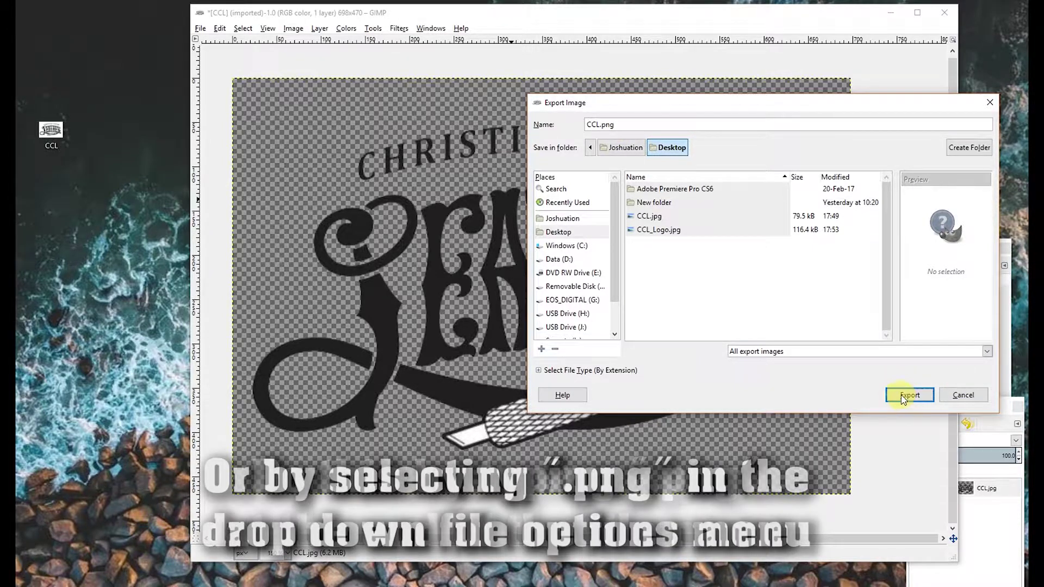
Step: Set the file type to PNG image and export with default PNG options
{"action": "left_click", "coordinate": [900, 352]}
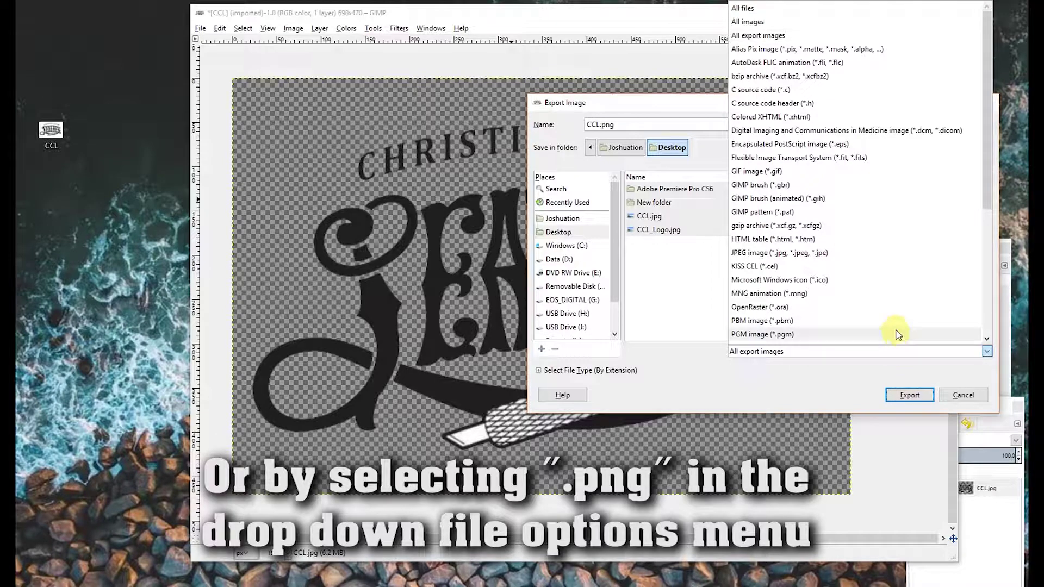
{"action": "scroll", "coordinate": [881, 307], "scroll_direction": "down", "scroll_amount": 2}
{"action": "scroll", "coordinate": [880, 309], "scroll_direction": "down", "scroll_amount": 4}
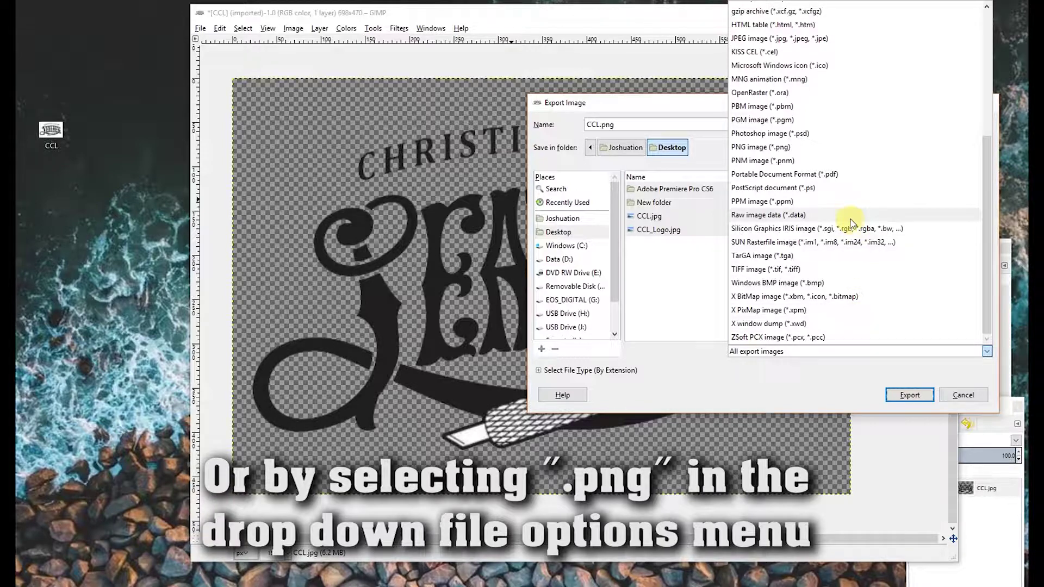
{"action": "left_click", "coordinate": [843, 148]}
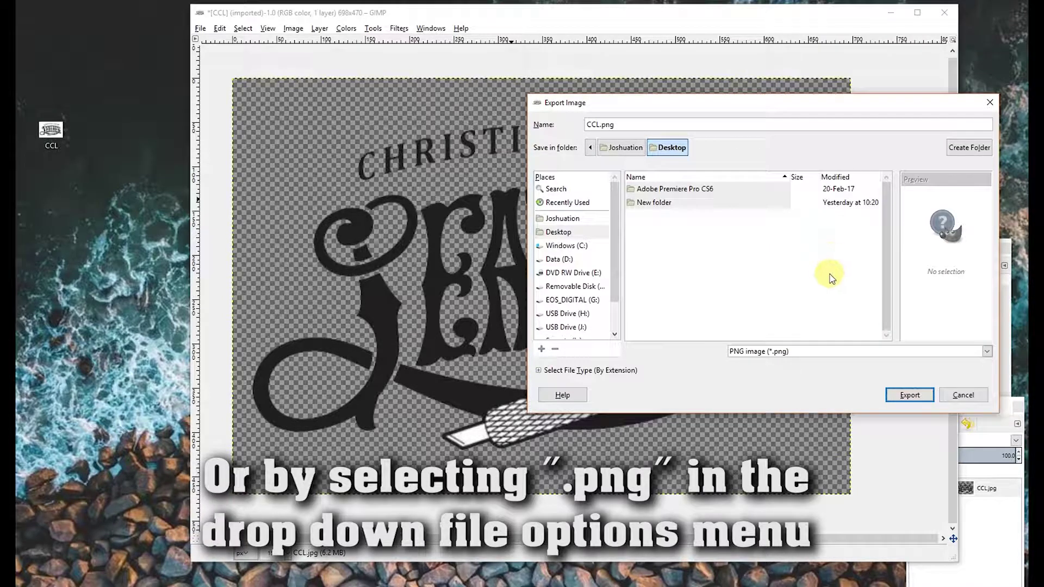
{"action": "left_click", "coordinate": [909, 396]}
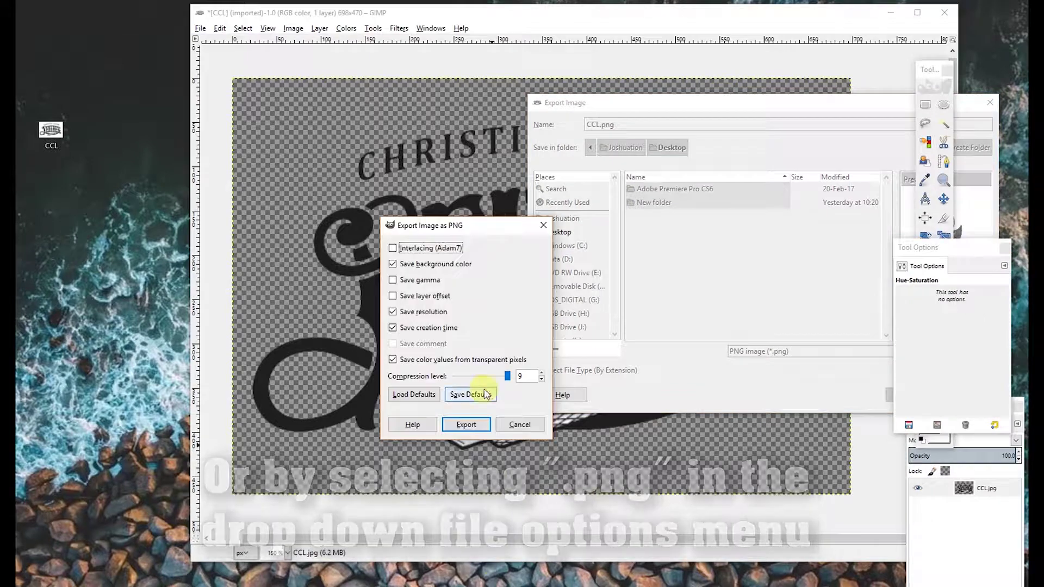
{"action": "left_click", "coordinate": [466, 425]}
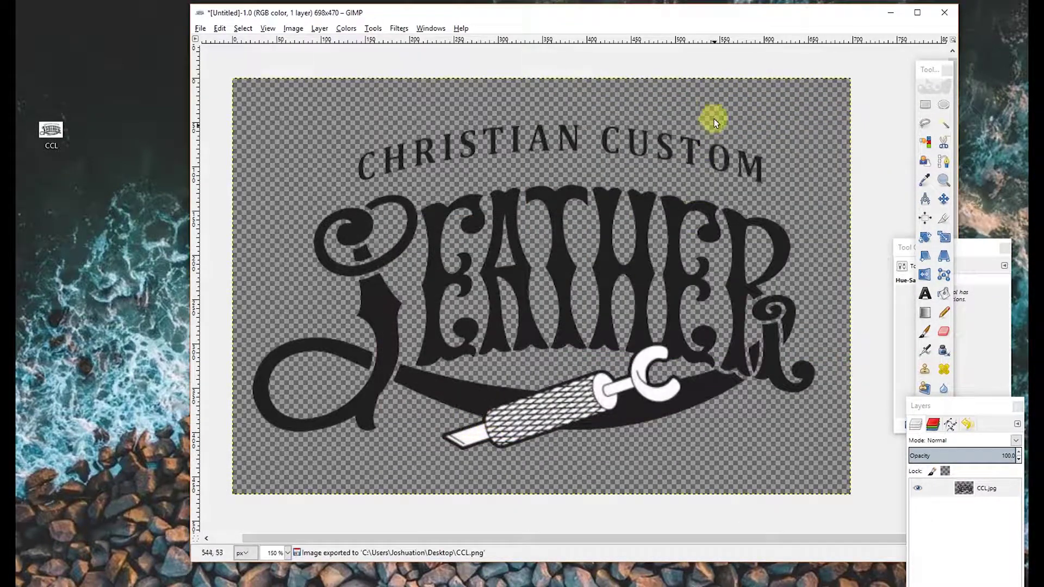